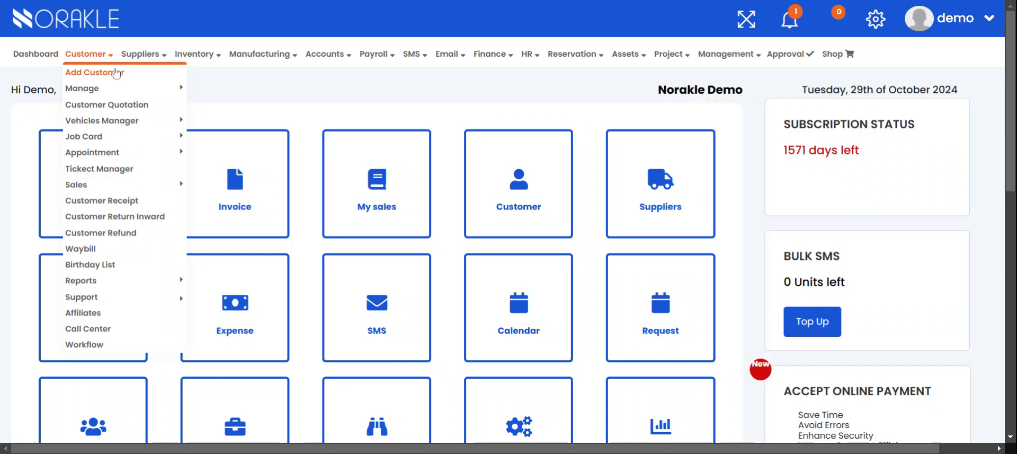
Start a new customer record with the category Agriculture and the business name agrocycle
{"action": "left_click", "coordinate": [116, 73]}
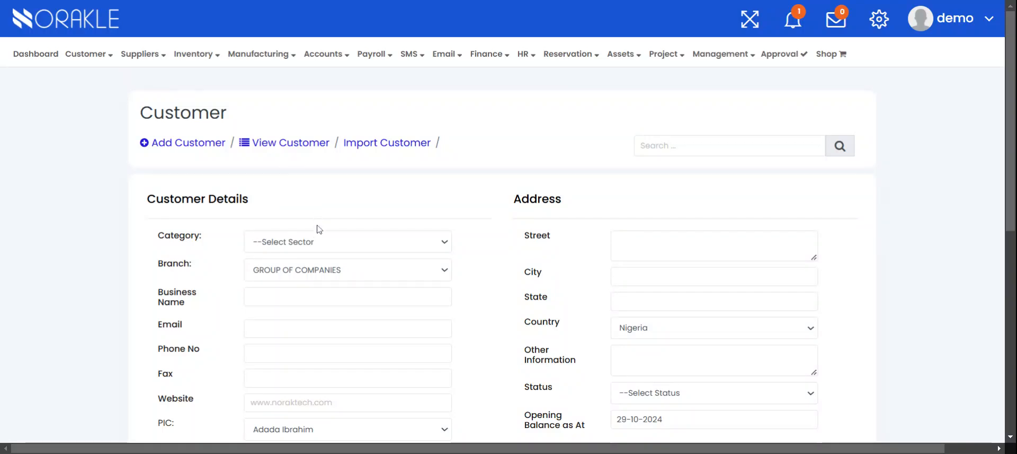
{"action": "scroll", "coordinate": [320, 243], "scroll_direction": "down", "scroll_amount": 1}
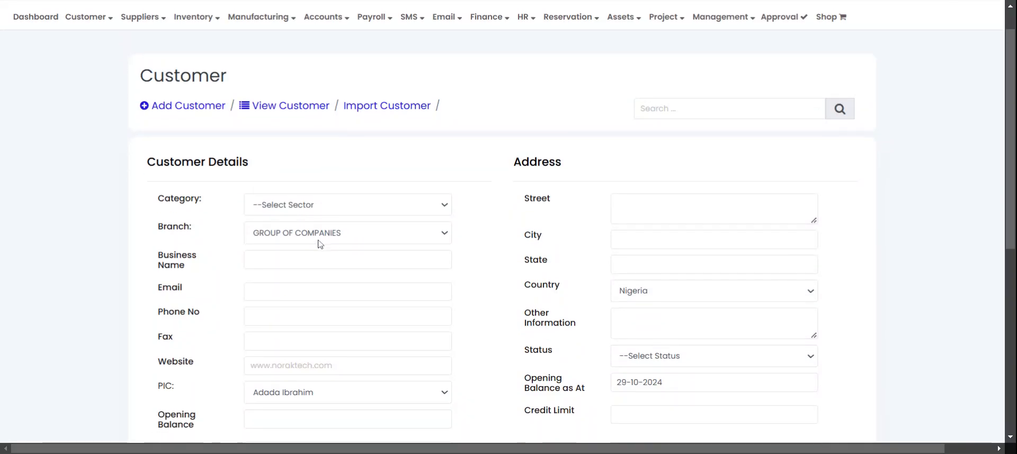
{"action": "left_click", "coordinate": [350, 179]}
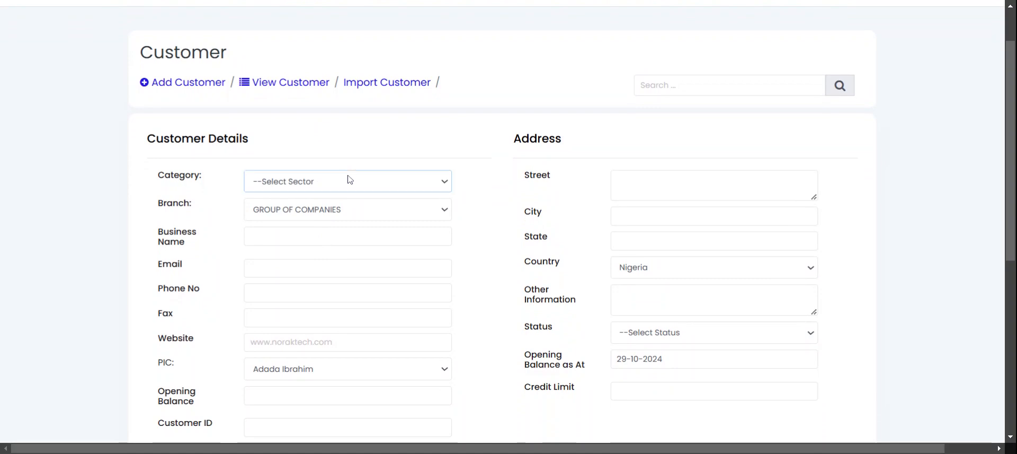
{"action": "left_click", "coordinate": [323, 81]}
{"action": "left_click", "coordinate": [347, 236]}
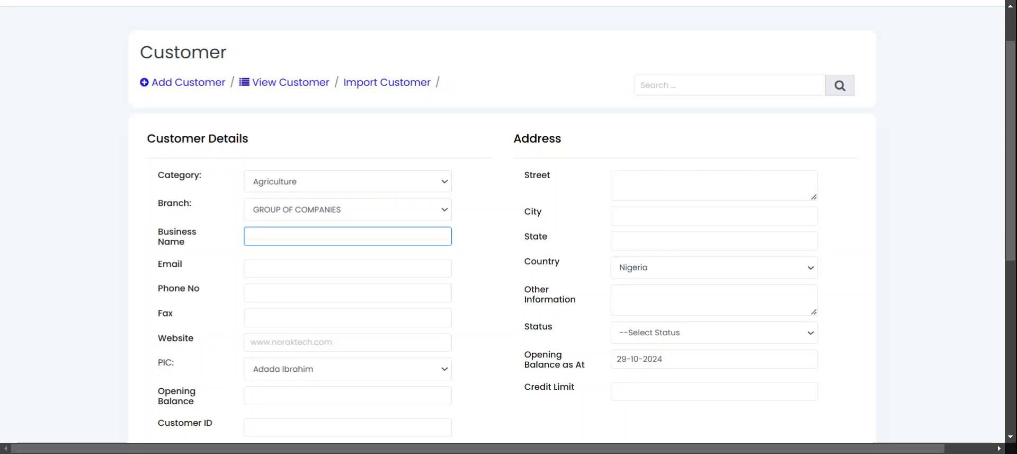
{"action": "type", "text": "agrocycle"}
Fill in the customer's email address and phone number from the saved autofill entries
{"action": "key", "text": "Tab"}
{"action": "key", "text": "Down"}
{"action": "key", "text": "Return"}
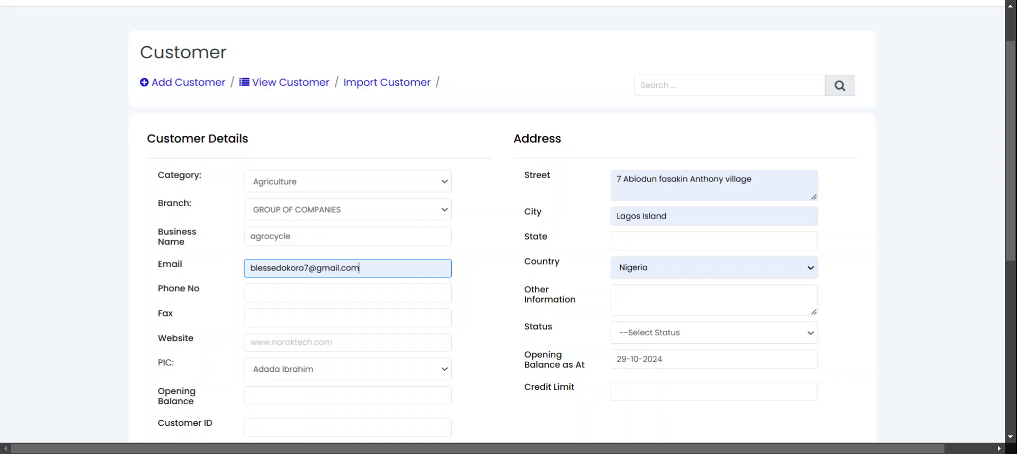
{"action": "key", "text": "Tab"}
{"action": "key", "text": "Down"}
{"action": "key", "text": "Return"}
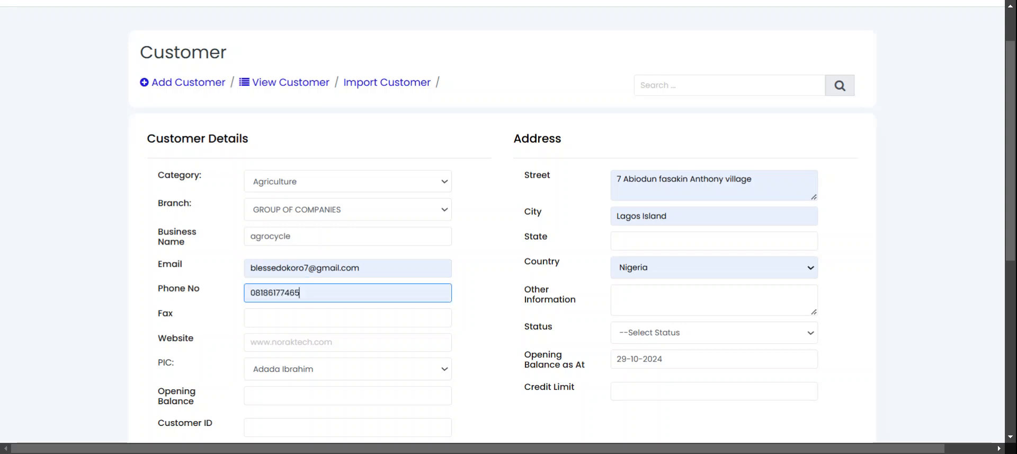
{"action": "key", "text": "Tab"}
{"action": "type", "text": "6"}
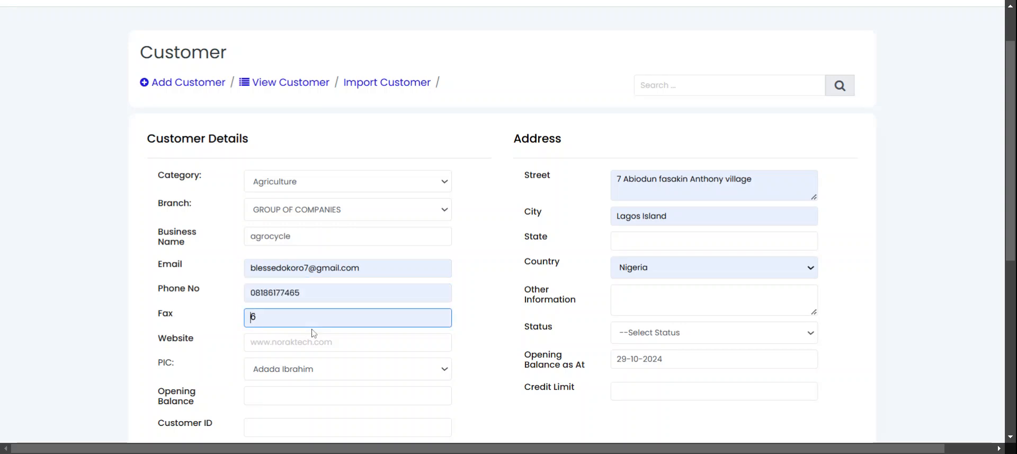
{"action": "key", "text": "Tab"}
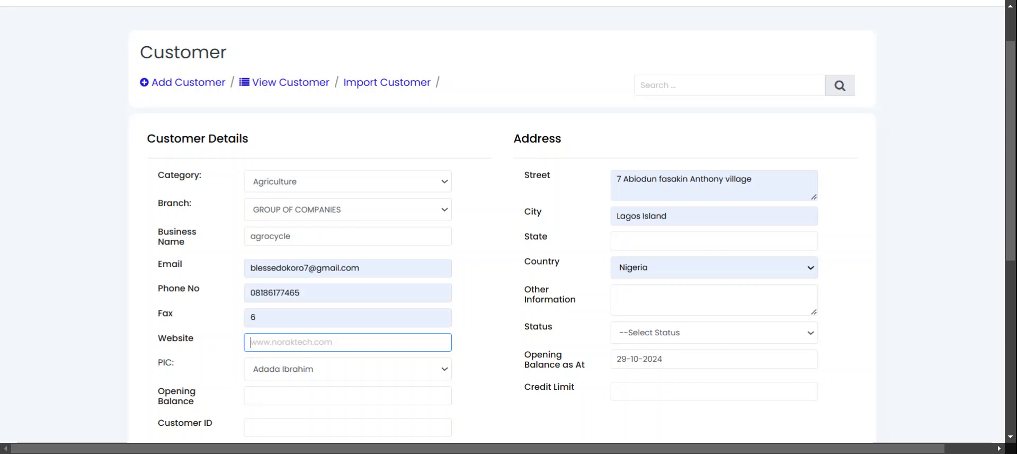
{"action": "type", "text": "www.estherfashion.com"}
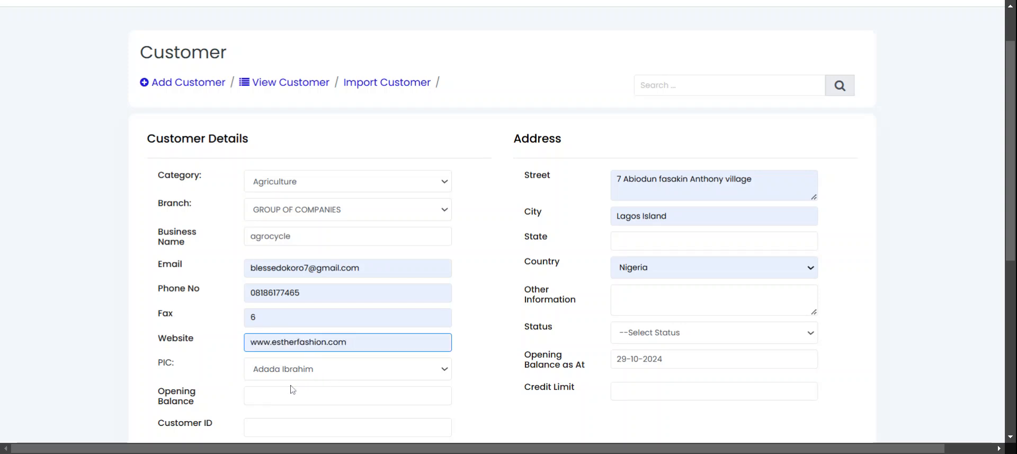
Set the customer's state to Lagos and the status to Silver
{"action": "left_click", "coordinate": [668, 241]}
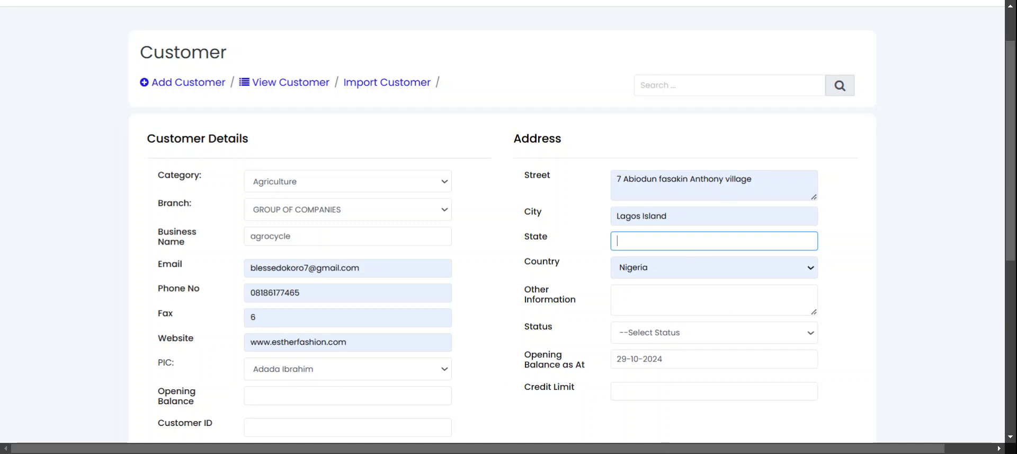
{"action": "type", "text": "Lagos"}
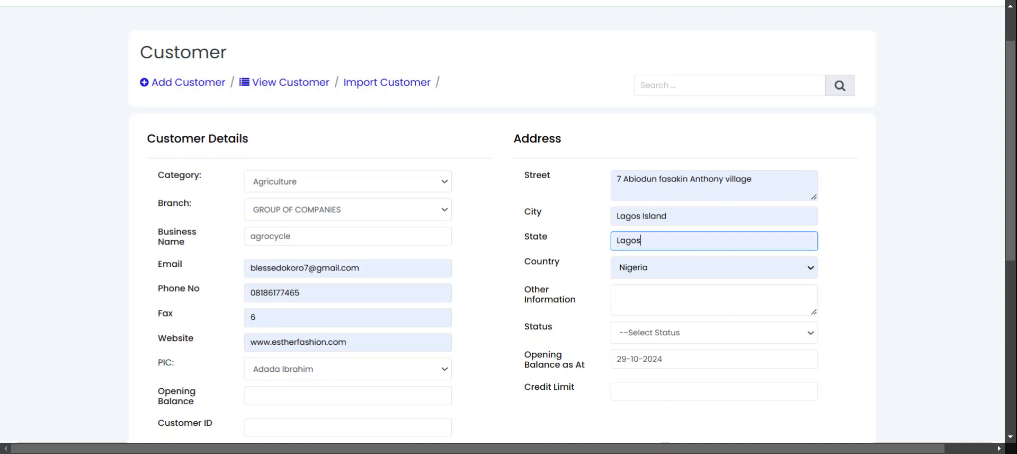
{"action": "left_click", "coordinate": [674, 342]}
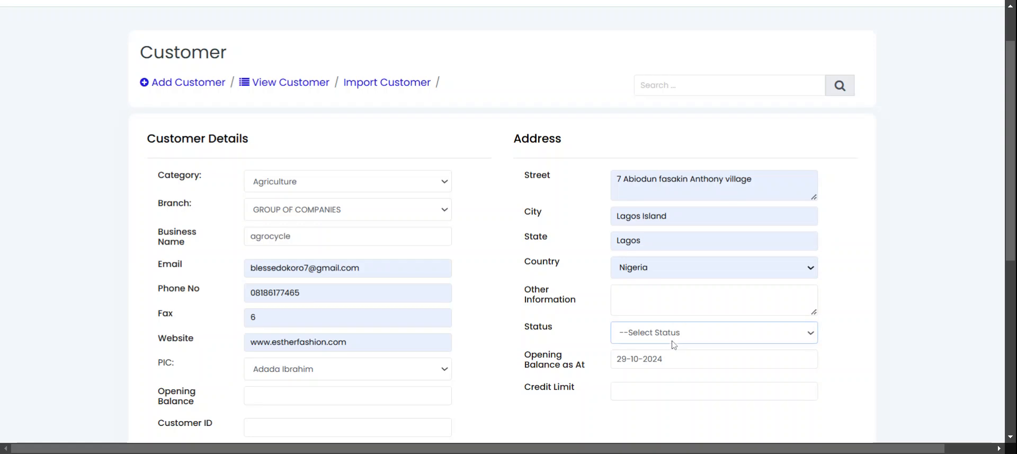
{"action": "left_click", "coordinate": [674, 347]}
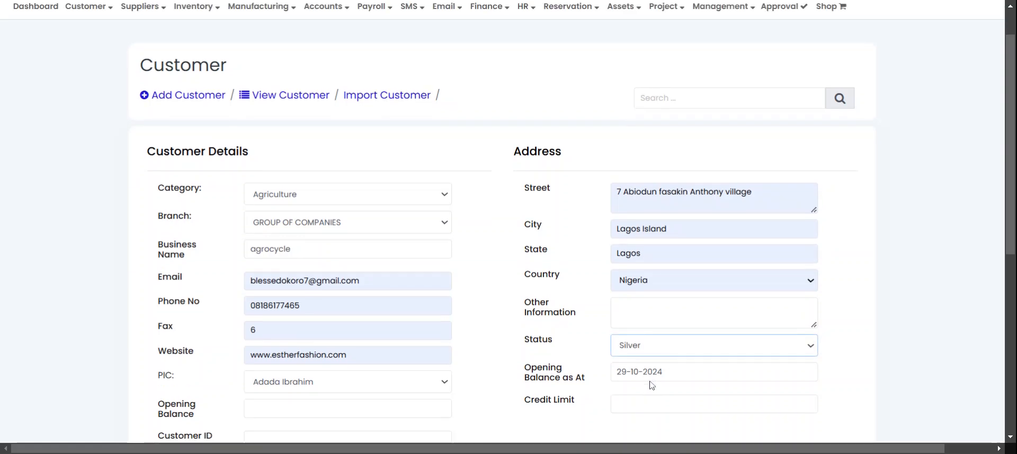
Set the customer's credit limit to 1,000,000 and the opening balance to 100,000.00
{"action": "scroll", "coordinate": [652, 382], "scroll_direction": "down", "scroll_amount": 3}
{"action": "left_click", "coordinate": [672, 234]}
{"action": "type", "text": "1000000"}
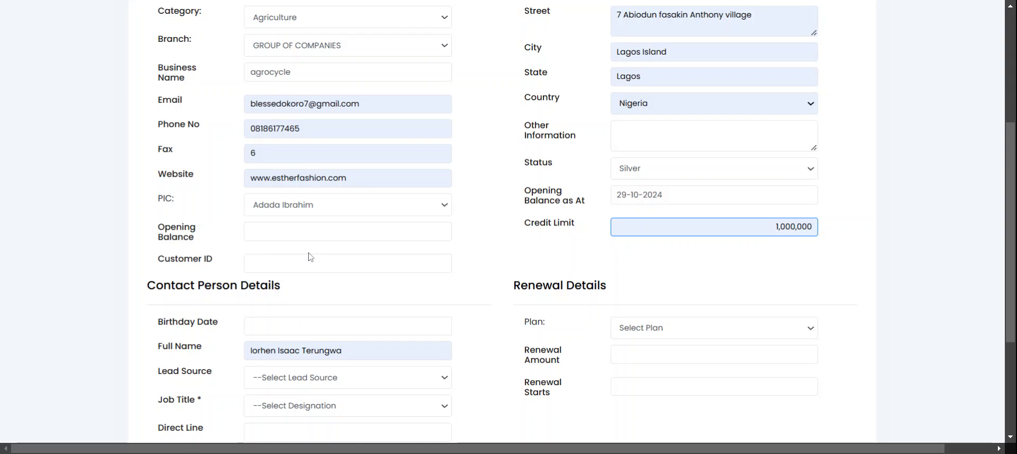
{"action": "left_click", "coordinate": [445, 231]}
{"action": "type", "text": "1000000.00"}
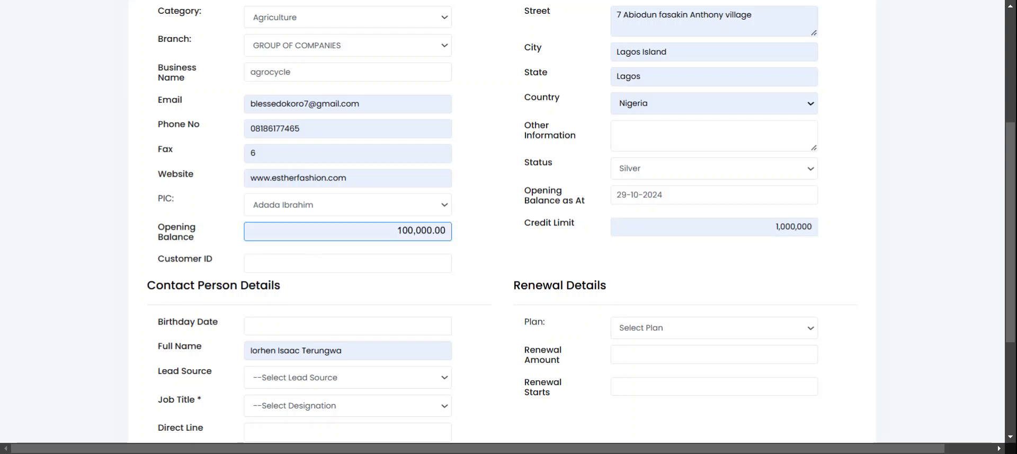
Enter the customer ID and choose the contact person's birthday date
{"action": "key", "text": "Tab"}
{"action": "type", "text": "0003"}
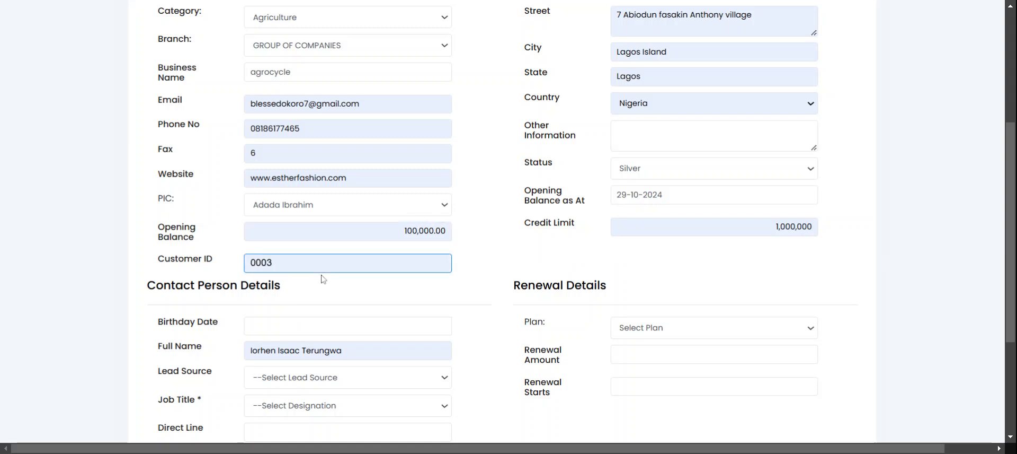
{"action": "left_click", "coordinate": [322, 332]}
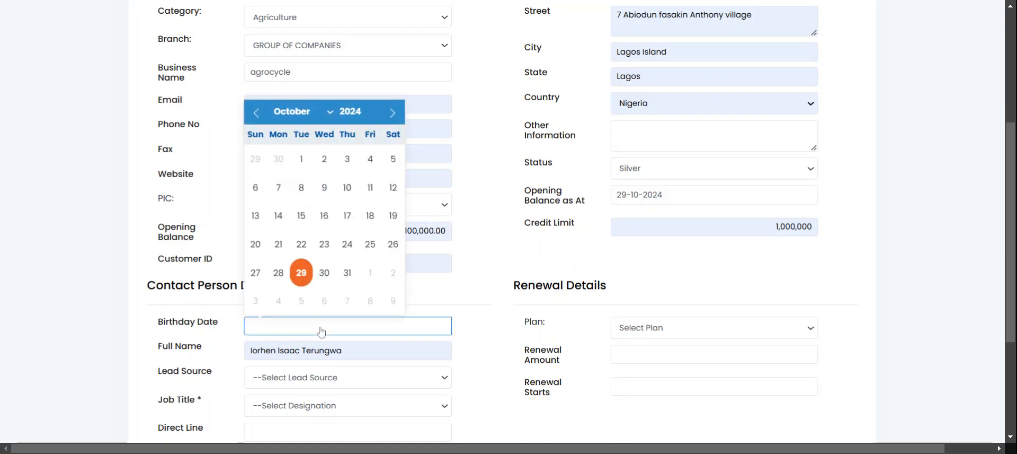
{"action": "left_click", "coordinate": [353, 194]}
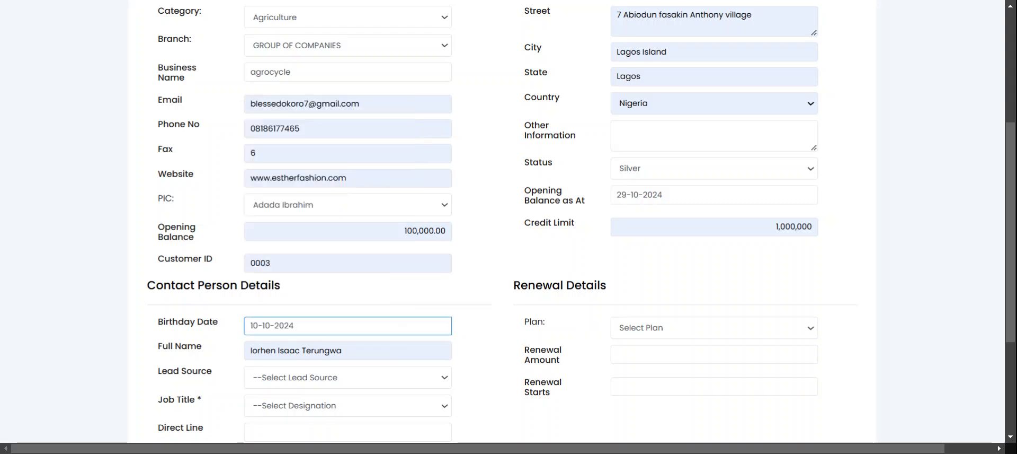
Set the renewal details to a 6 Months plan with an amount of 30,000.00, starting on 02-10-2024
{"action": "left_click", "coordinate": [680, 336]}
{"action": "left_click", "coordinate": [652, 381]}
{"action": "left_click", "coordinate": [656, 354]}
{"action": "type", "text": "350000"}
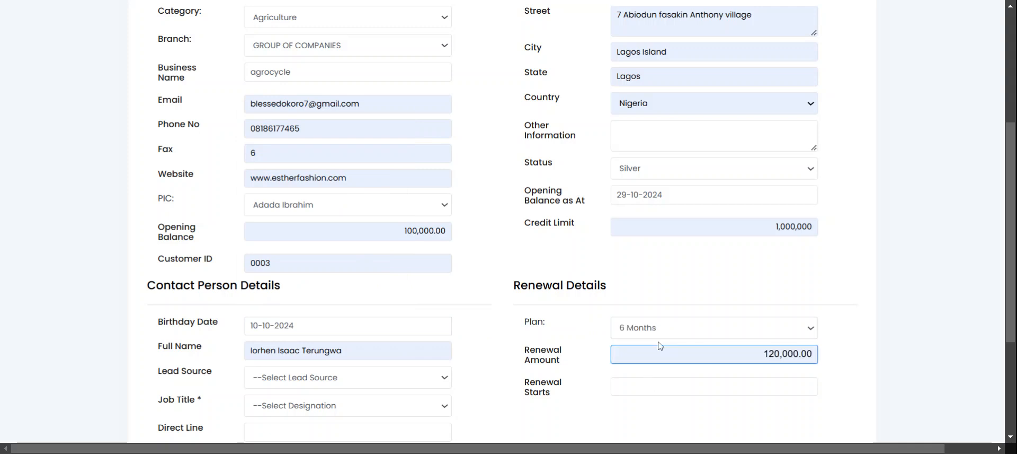
{"action": "left_click", "coordinate": [659, 342]}
{"action": "left_click", "coordinate": [651, 392]}
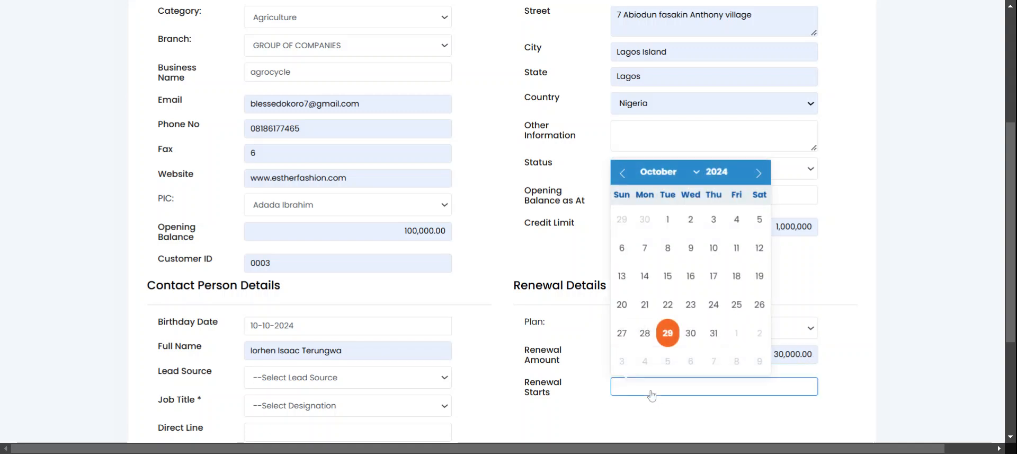
{"action": "left_click", "coordinate": [691, 219]}
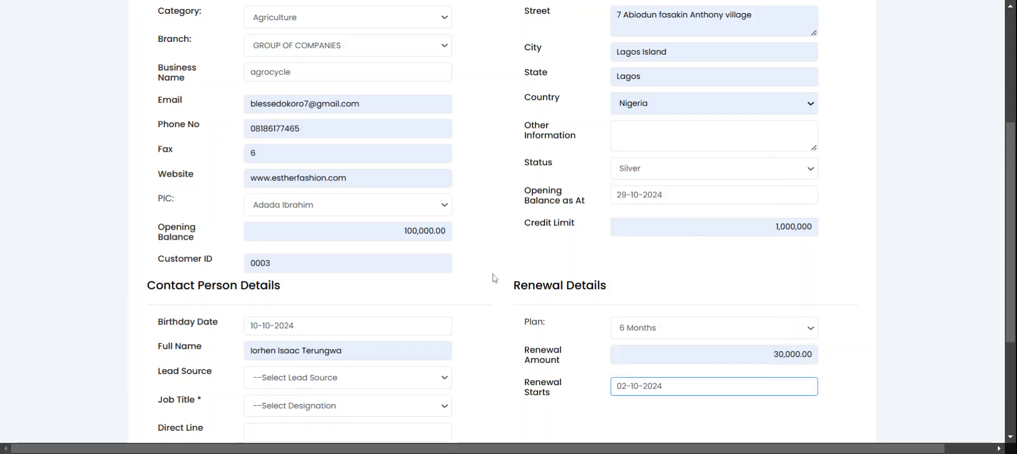
Set the contact person's lead source to Website and the job title to Director of Marketing
{"action": "scroll", "coordinate": [321, 333], "scroll_direction": "down", "scroll_amount": 1}
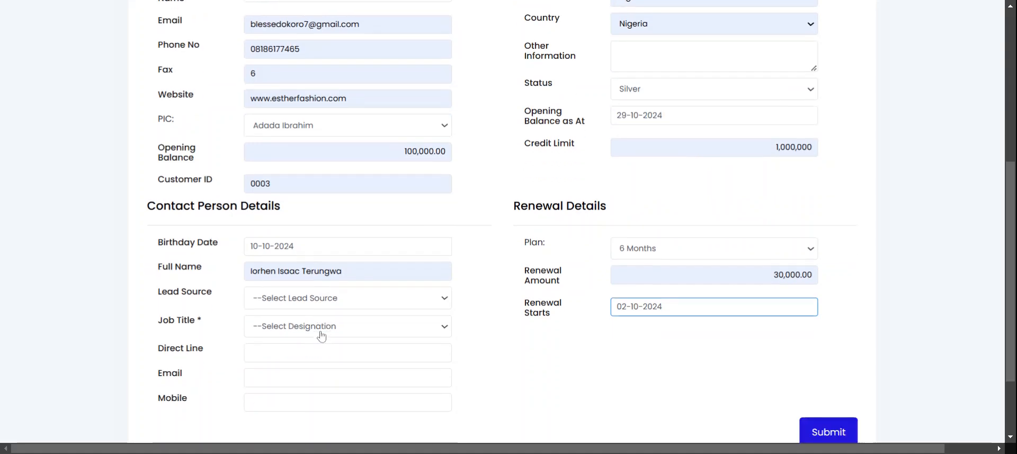
{"action": "left_click", "coordinate": [319, 306]}
{"action": "left_click", "coordinate": [313, 319]}
{"action": "left_click", "coordinate": [315, 327]}
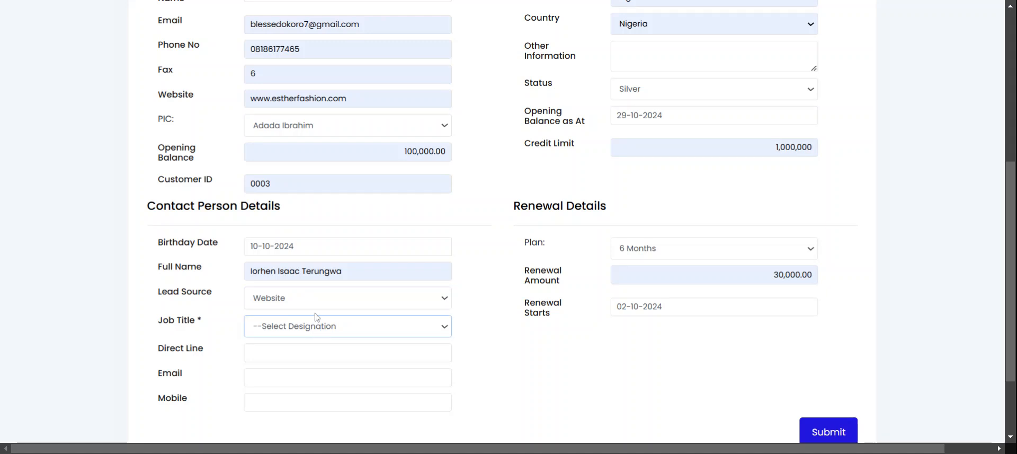
{"action": "left_click", "coordinate": [313, 350]}
Fill in the contact person's direct line, email and mobile number, and submit the customer record
{"action": "left_click", "coordinate": [311, 350]}
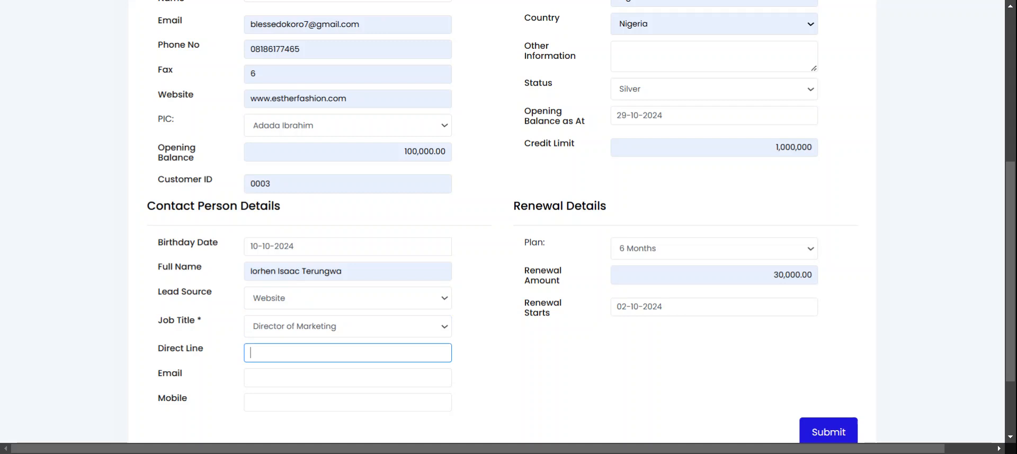
{"action": "left_click", "coordinate": [323, 391]}
{"action": "left_click", "coordinate": [304, 384]}
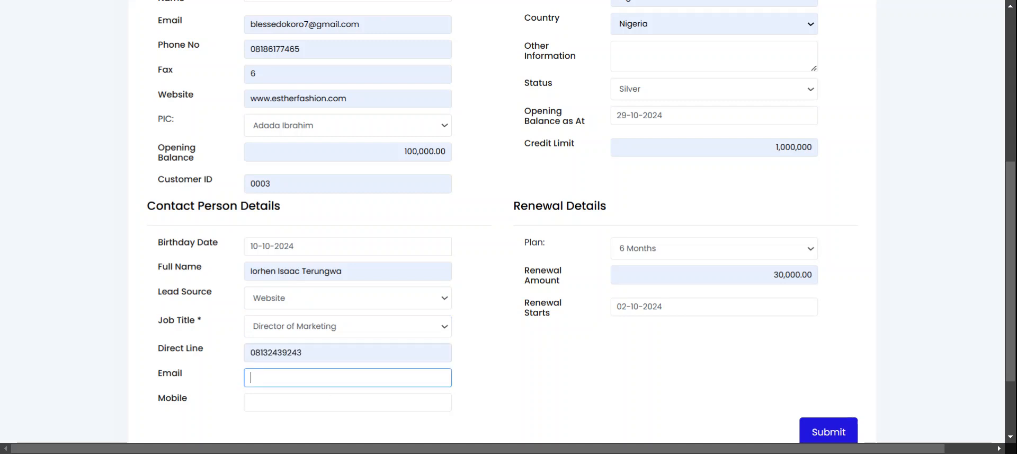
{"action": "left_click", "coordinate": [335, 397]}
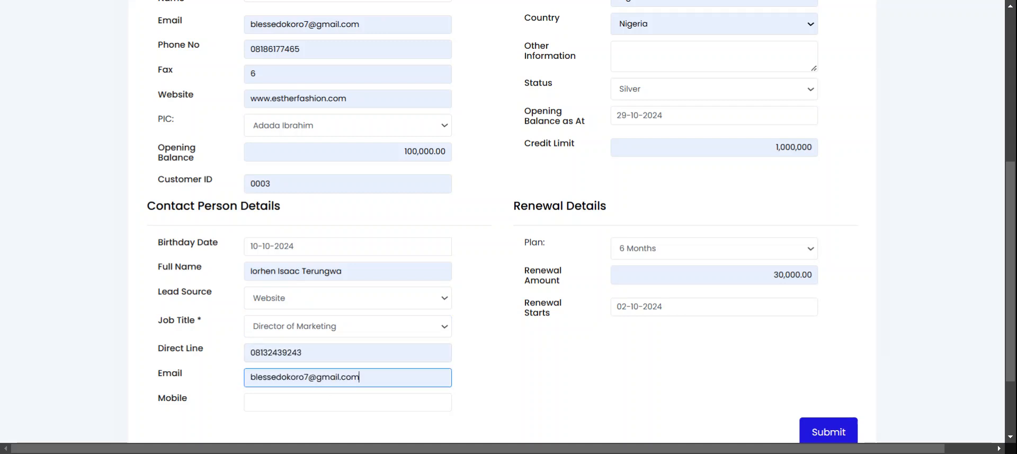
{"action": "left_click", "coordinate": [336, 399]}
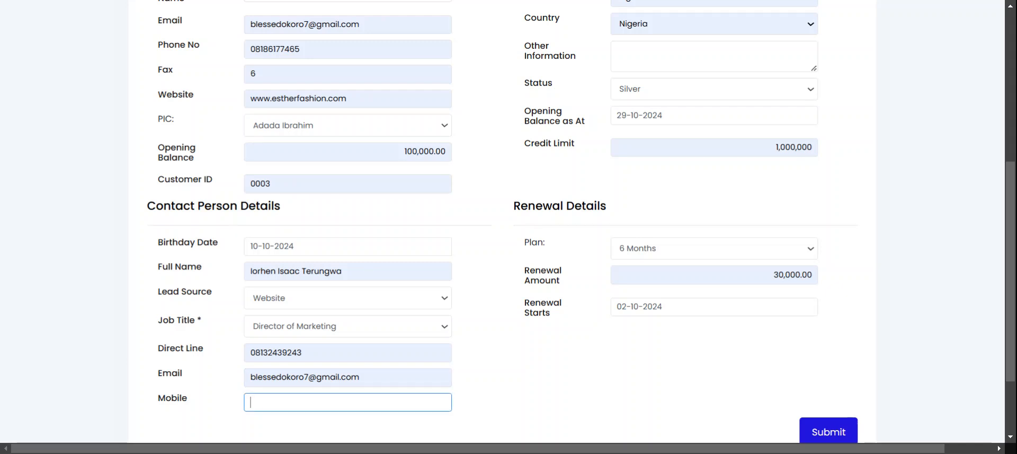
{"action": "left_click", "coordinate": [350, 418]}
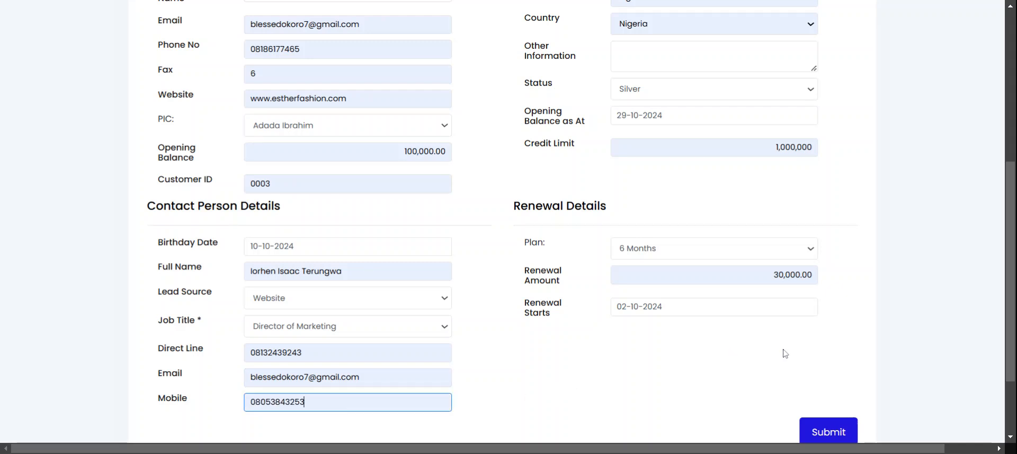
{"action": "left_click", "coordinate": [831, 435]}
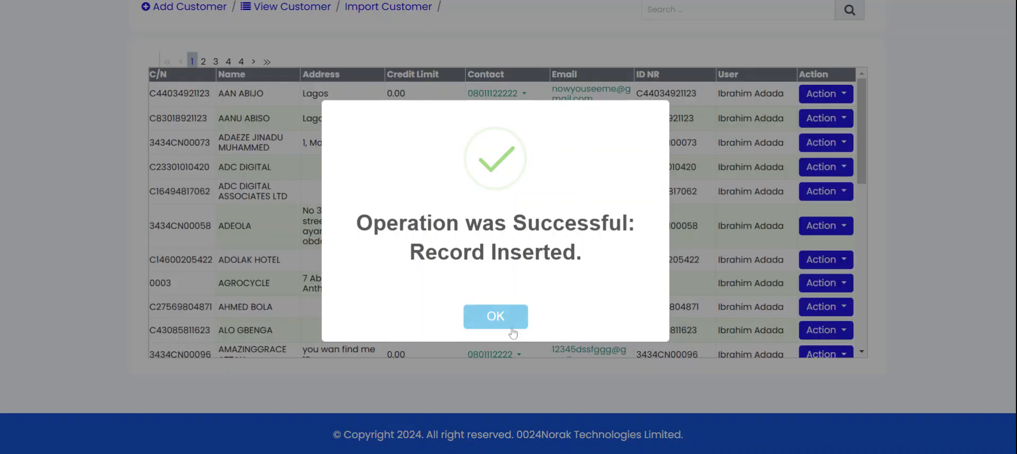
{"action": "left_click", "coordinate": [511, 327]}
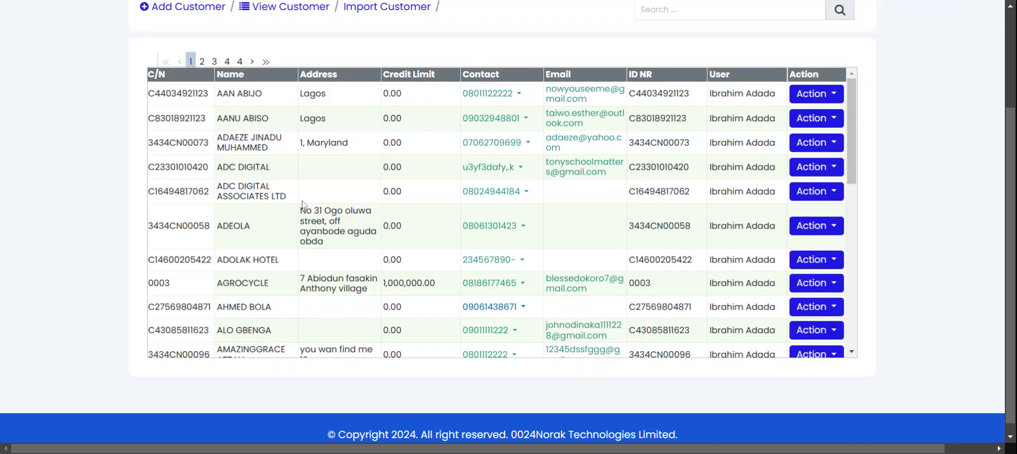
Open the customer management list and look through the existing customer records
{"action": "scroll", "coordinate": [58, 149], "scroll_direction": "up", "scroll_amount": 3}
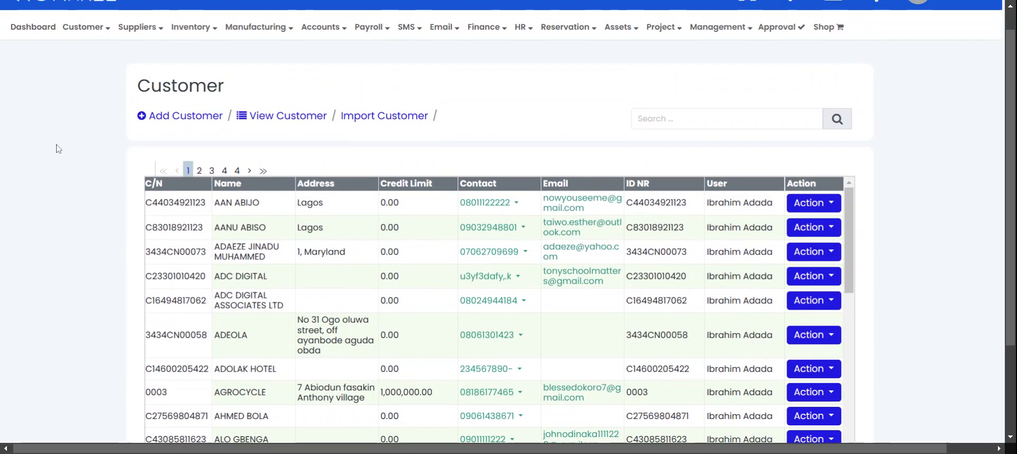
{"action": "left_click", "coordinate": [112, 60]}
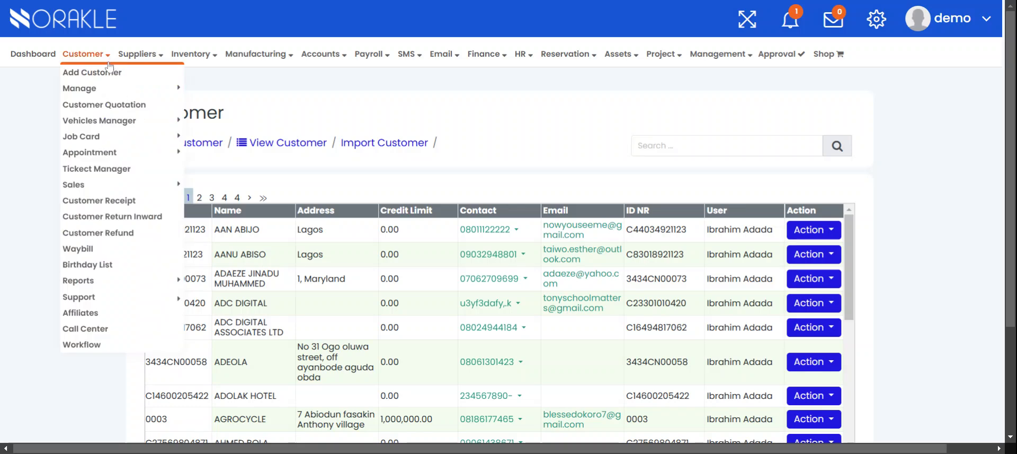
{"action": "mouse_move", "coordinate": [96, 91]}
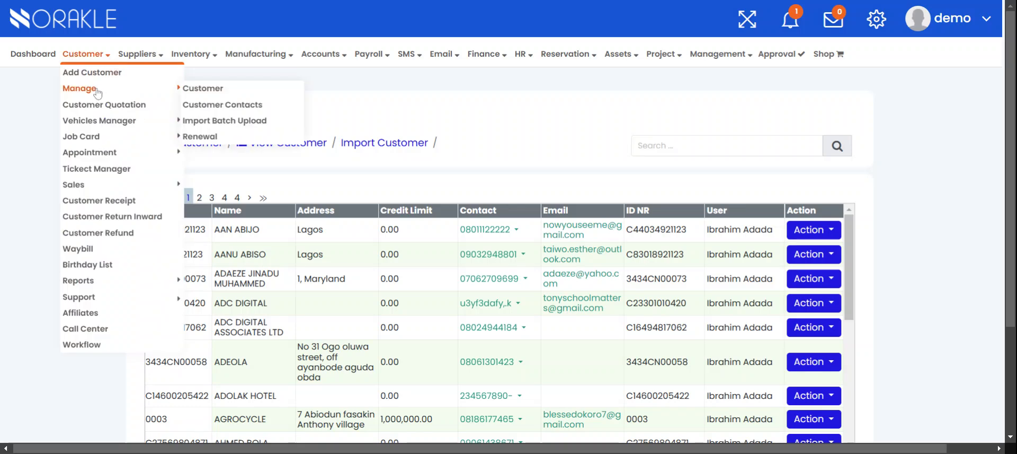
{"action": "left_click", "coordinate": [206, 87]}
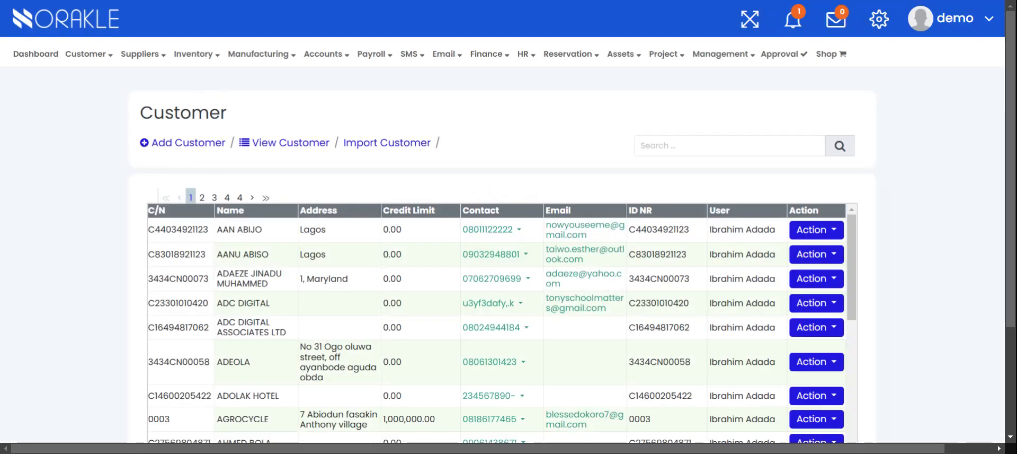
{"action": "scroll", "coordinate": [275, 235], "scroll_direction": "down", "scroll_amount": 1}
{"action": "scroll", "coordinate": [276, 235], "scroll_direction": "down", "scroll_amount": 15}
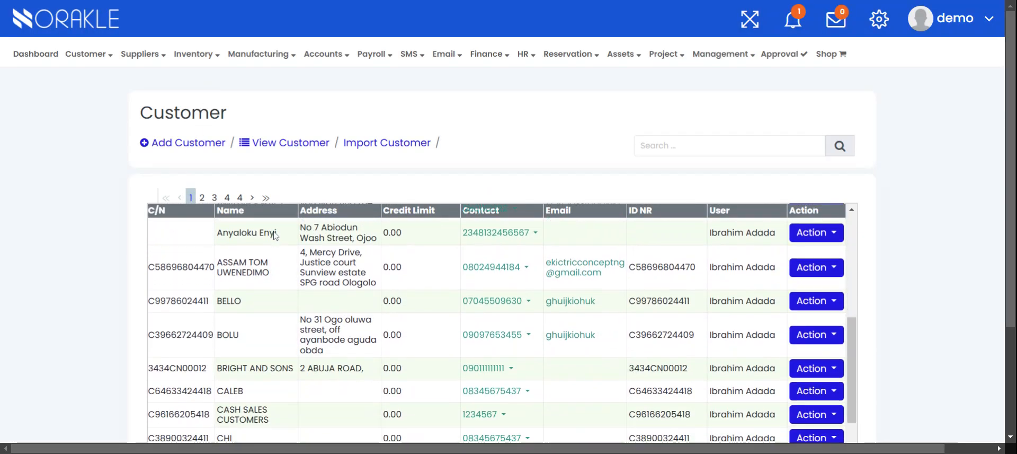
Review the addresses, credit limits and contact details across the listed customer records
{"action": "scroll", "coordinate": [275, 235], "scroll_direction": "up", "scroll_amount": 20}
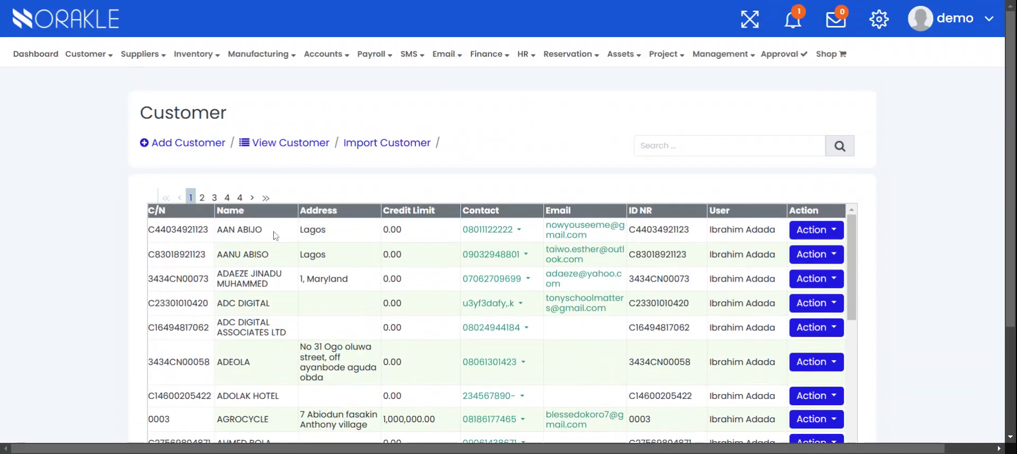
{"action": "scroll", "coordinate": [375, 304], "scroll_direction": "down", "scroll_amount": 2}
{"action": "scroll", "coordinate": [375, 305], "scroll_direction": "up", "scroll_amount": 2}
Open the customer batch import form and set the opening balance date to 10-10-2024 and the category to Diamond
{"action": "mouse_move", "coordinate": [108, 65]}
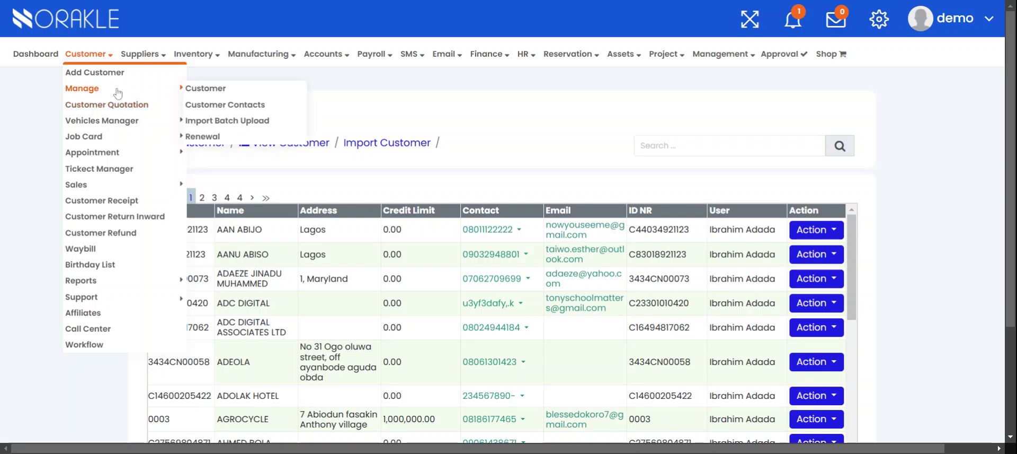
{"action": "left_click", "coordinate": [223, 124]}
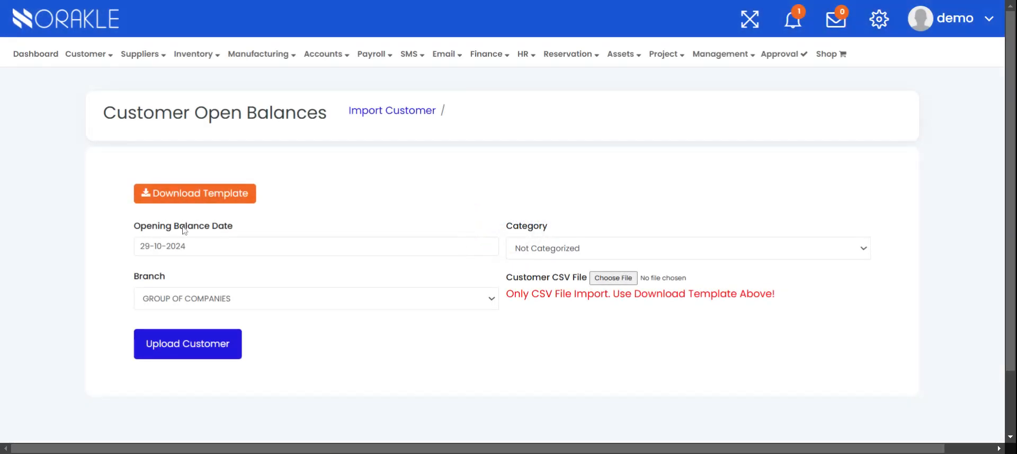
{"action": "left_click", "coordinate": [211, 245]}
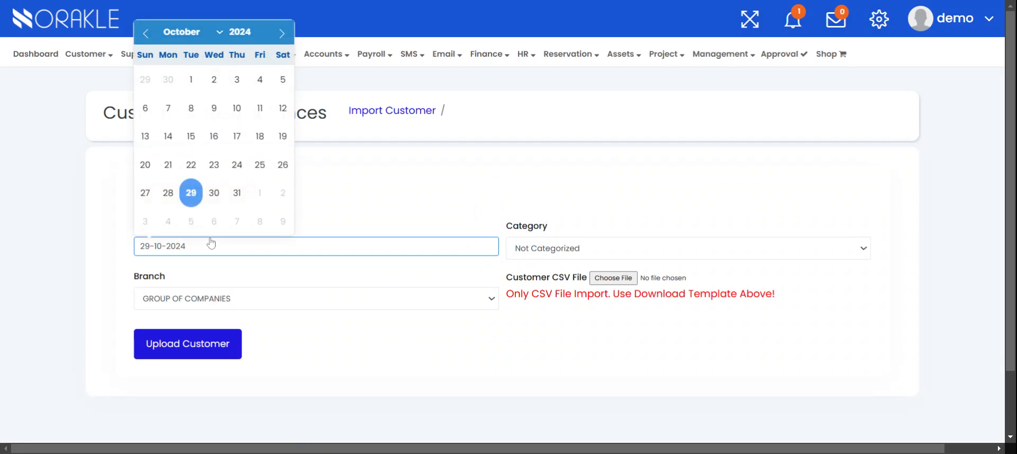
{"action": "left_click", "coordinate": [237, 108]}
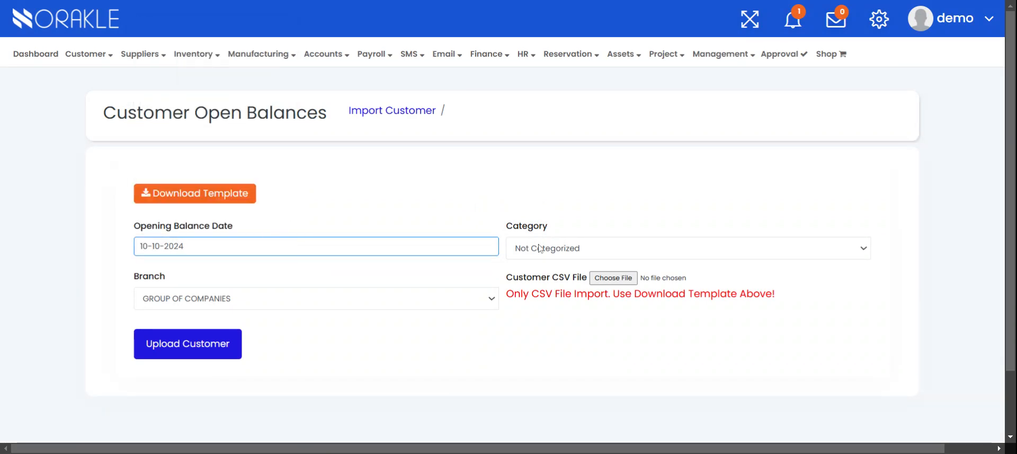
{"action": "left_click", "coordinate": [564, 253]}
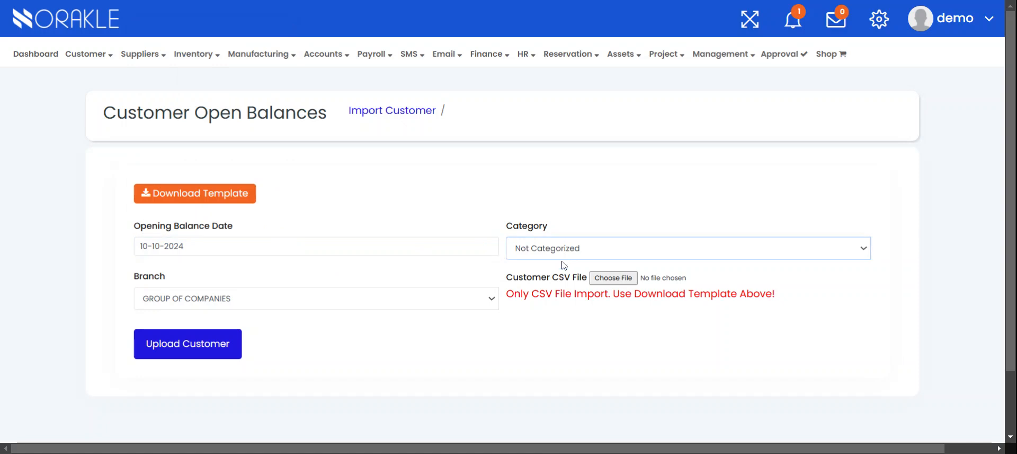
{"action": "left_click", "coordinate": [546, 318]}
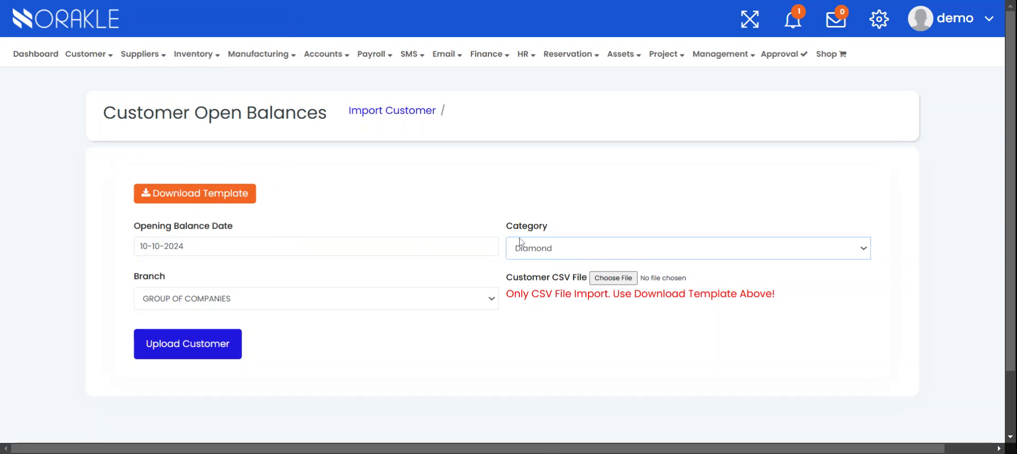